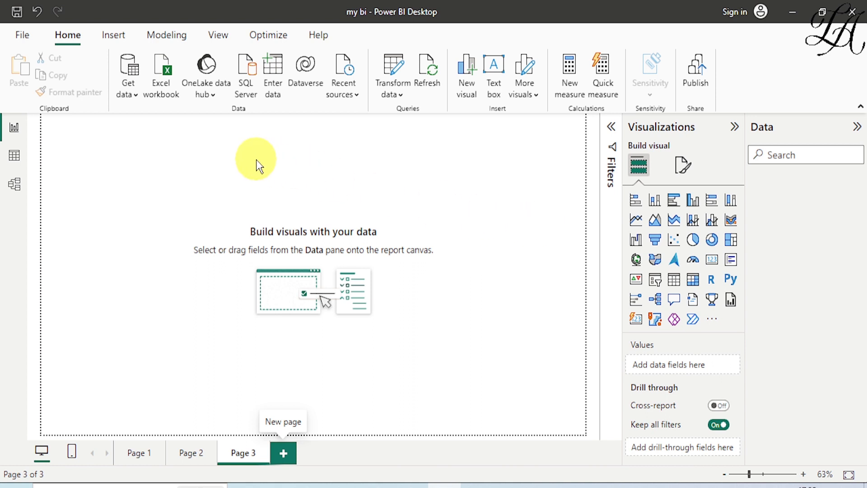
- Import Table1 from the Excel workbook Date.xlsx on the Desktop and open it for transformation in the Power Query Editor
{"action": "left_click", "coordinate": [137, 94]}
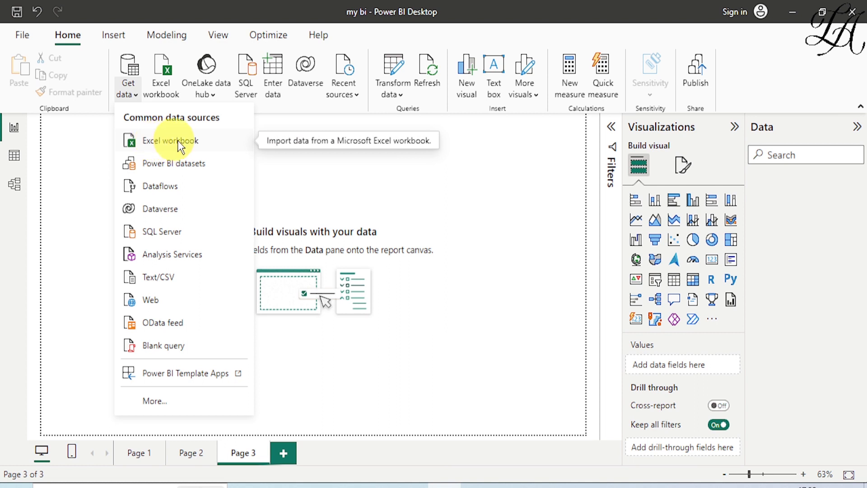
{"action": "left_click", "coordinate": [162, 84]}
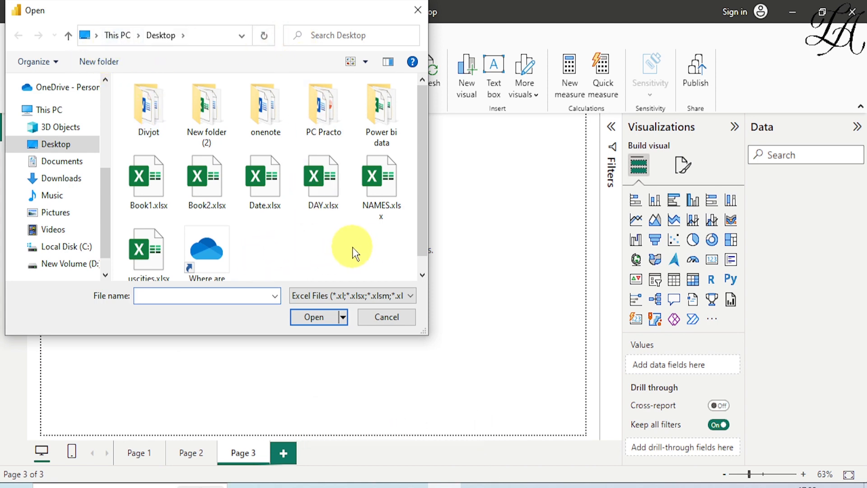
{"action": "left_click", "coordinate": [258, 188]}
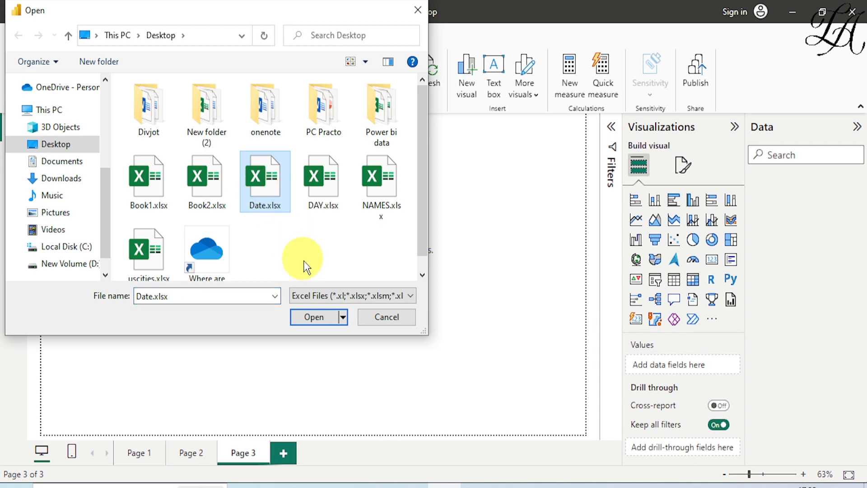
{"action": "left_click", "coordinate": [318, 317]}
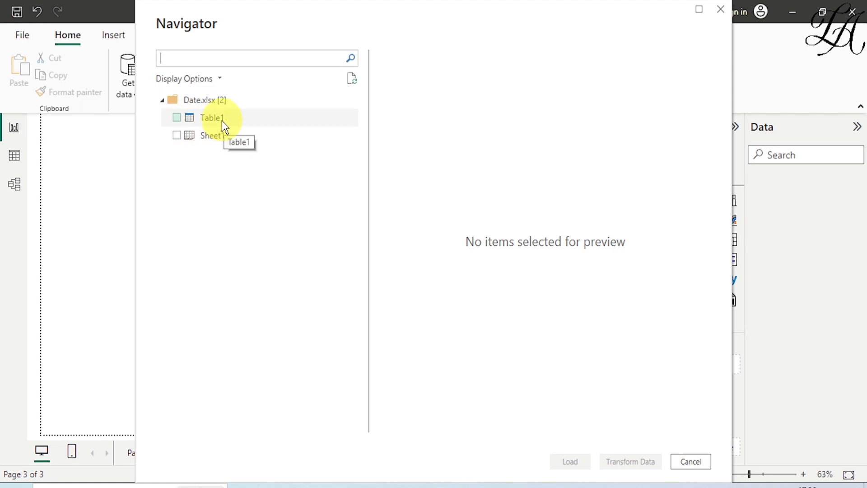
{"action": "left_click", "coordinate": [177, 117]}
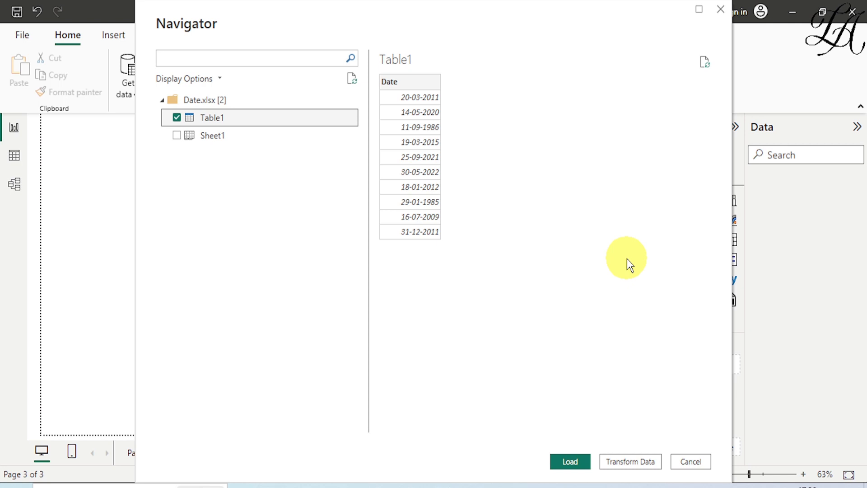
{"action": "left_click", "coordinate": [628, 462]}
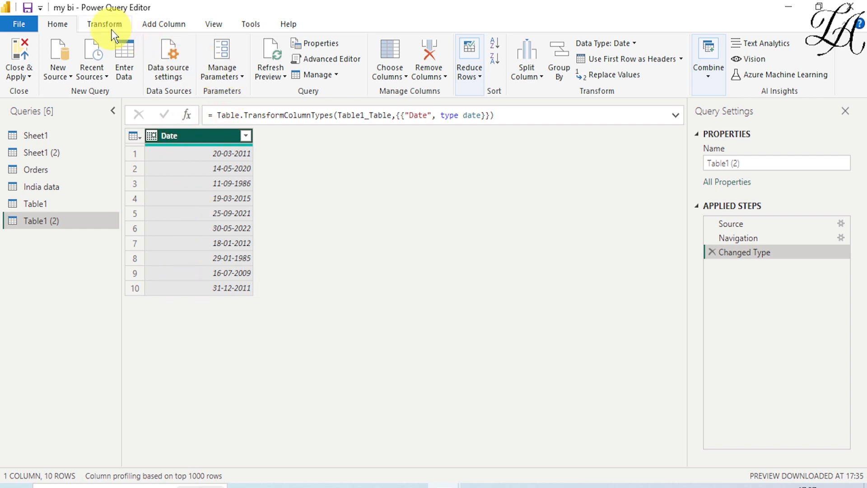
- Add a new column containing the year extracted from the Date column
{"action": "left_click", "coordinate": [163, 26]}
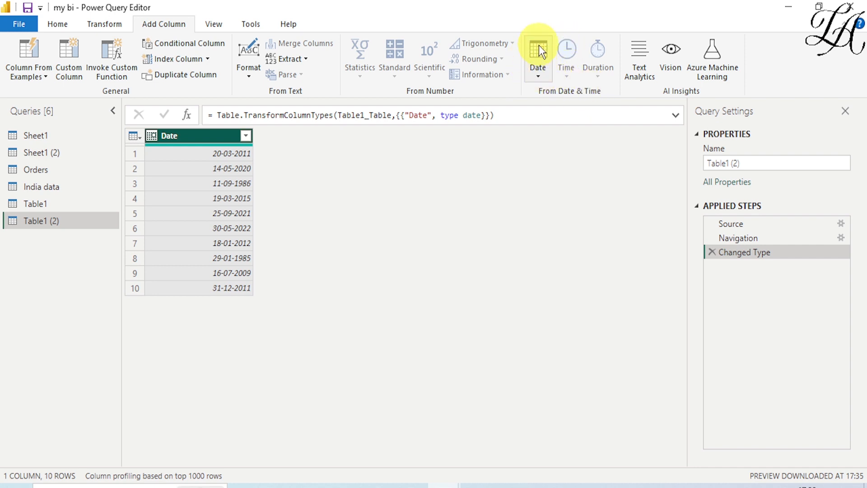
{"action": "left_click", "coordinate": [539, 75]}
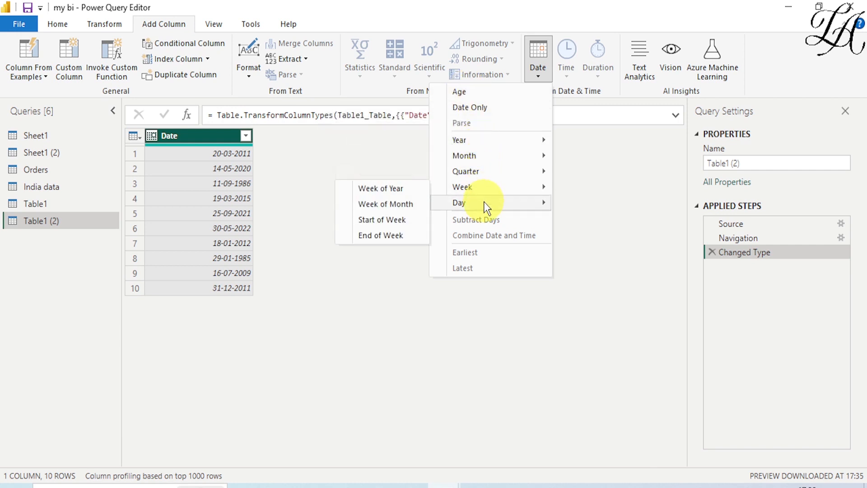
{"action": "mouse_move", "coordinate": [506, 173]}
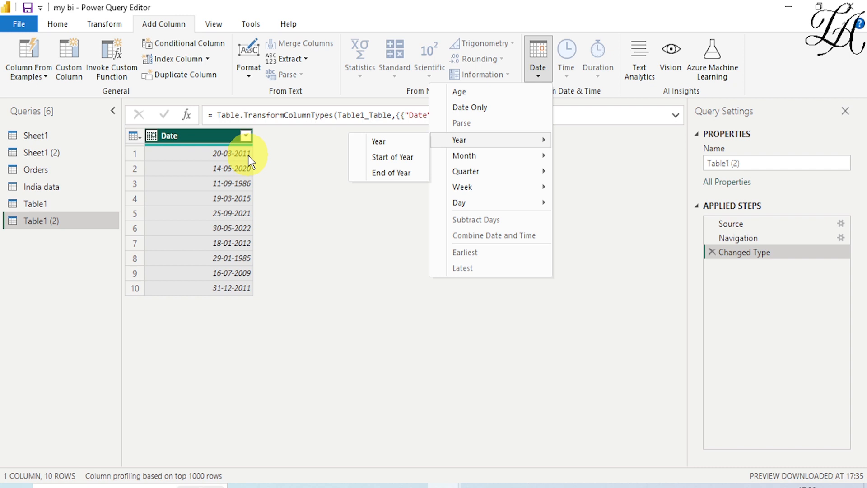
{"action": "left_click", "coordinate": [395, 140]}
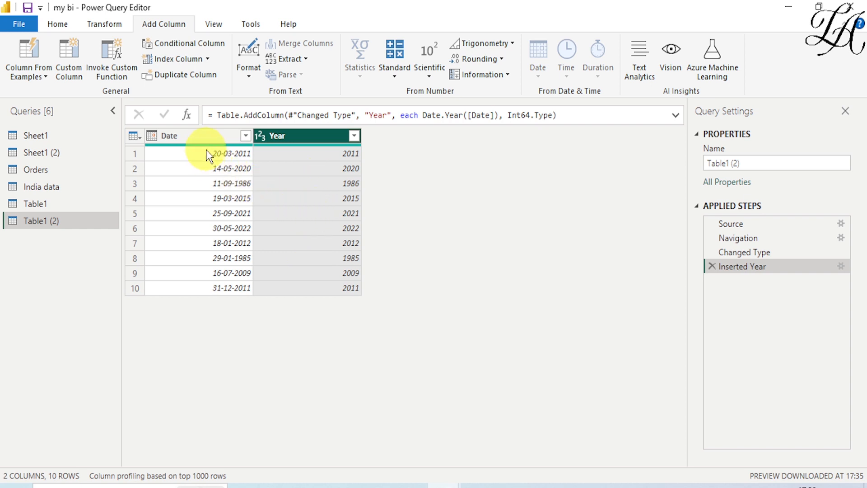
- Add a new column containing the month number extracted from the Date column
{"action": "left_click", "coordinate": [200, 137]}
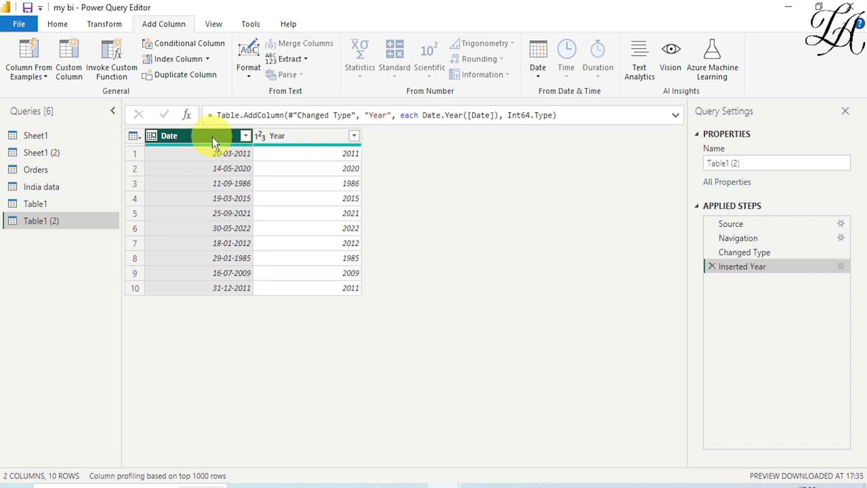
{"action": "left_click", "coordinate": [537, 79]}
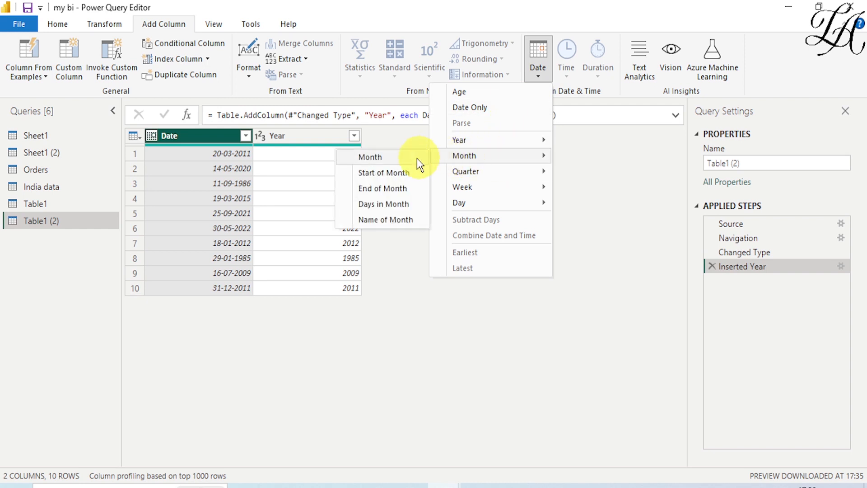
{"action": "left_click", "coordinate": [385, 158]}
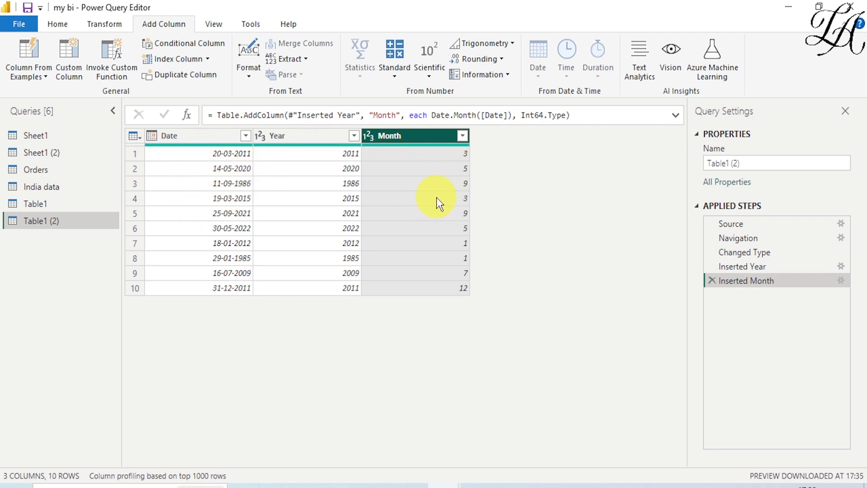
- Add a new column containing the day of the month extracted from the Date column
{"action": "left_click", "coordinate": [199, 136]}
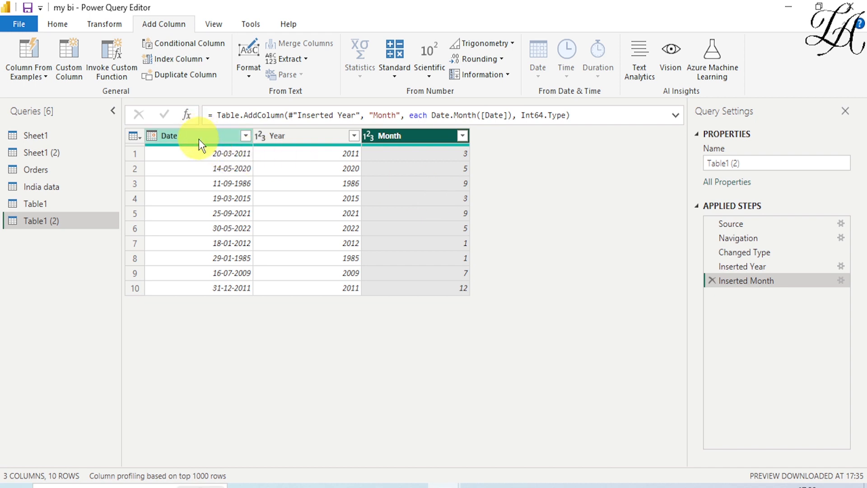
{"action": "left_click", "coordinate": [536, 81]}
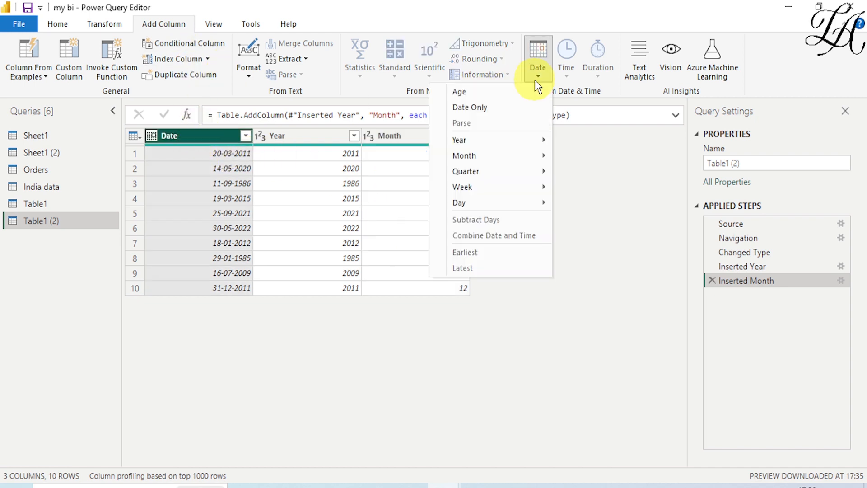
{"action": "mouse_move", "coordinate": [526, 203]}
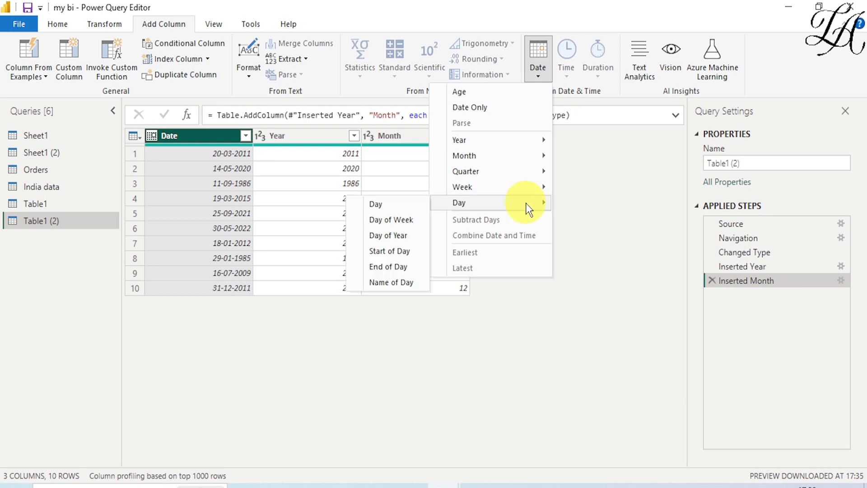
{"action": "left_click", "coordinate": [381, 204]}
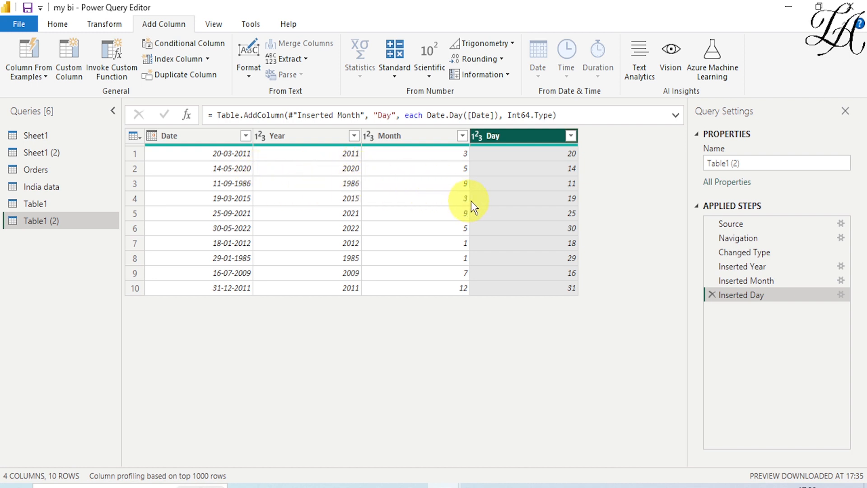
- Add a new column containing the name of the month for each value in the Date column
{"action": "left_click", "coordinate": [189, 135]}
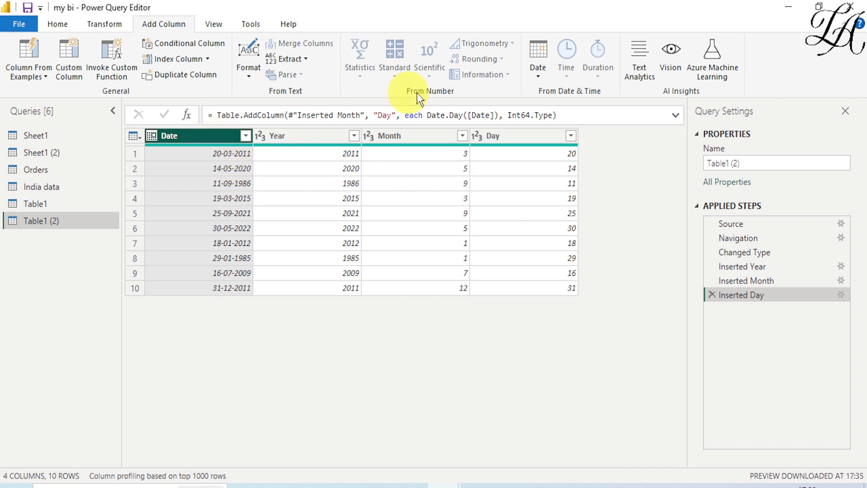
{"action": "left_click", "coordinate": [540, 78]}
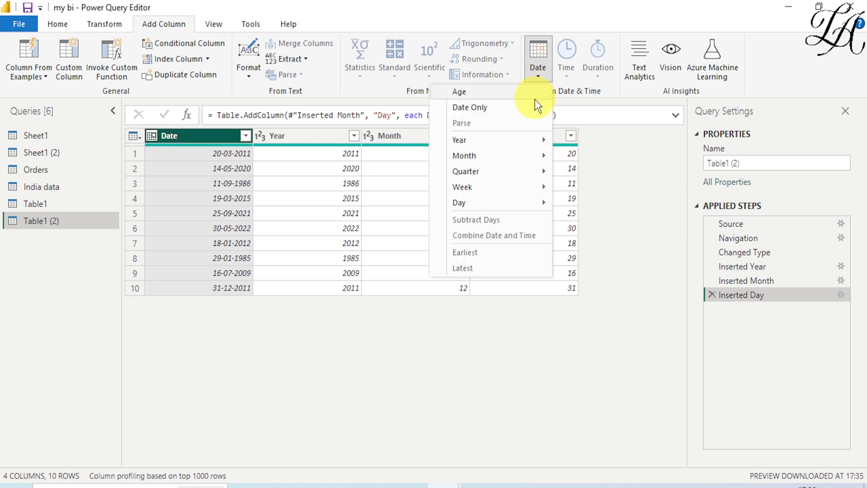
{"action": "mouse_move", "coordinate": [516, 156]}
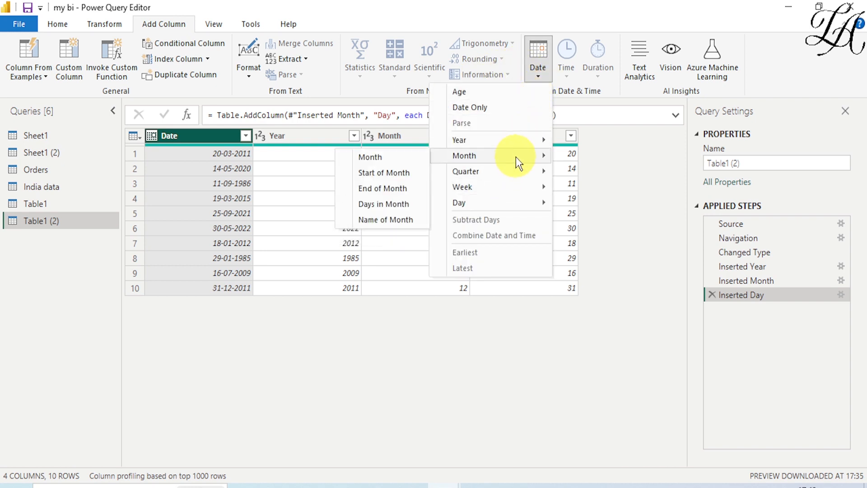
{"action": "left_click", "coordinate": [382, 223]}
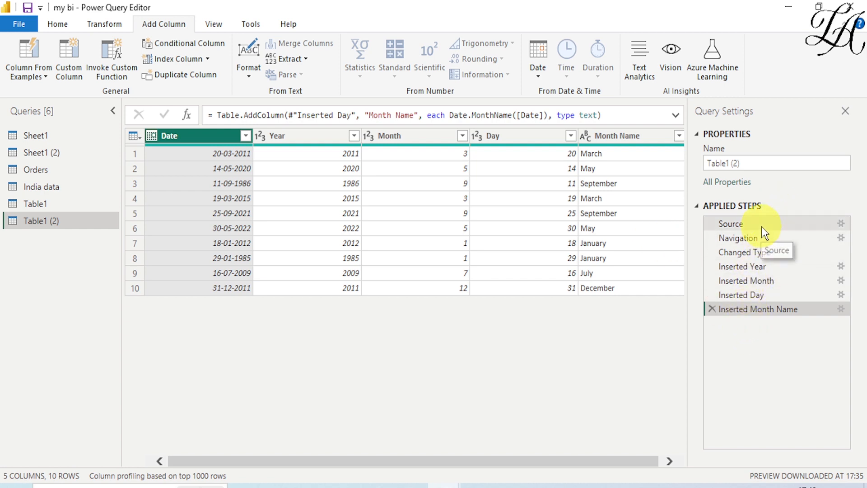
- Delete the Inserted Month step to remove the numeric Month column, confirming the deletion
{"action": "left_click", "coordinate": [397, 140]}
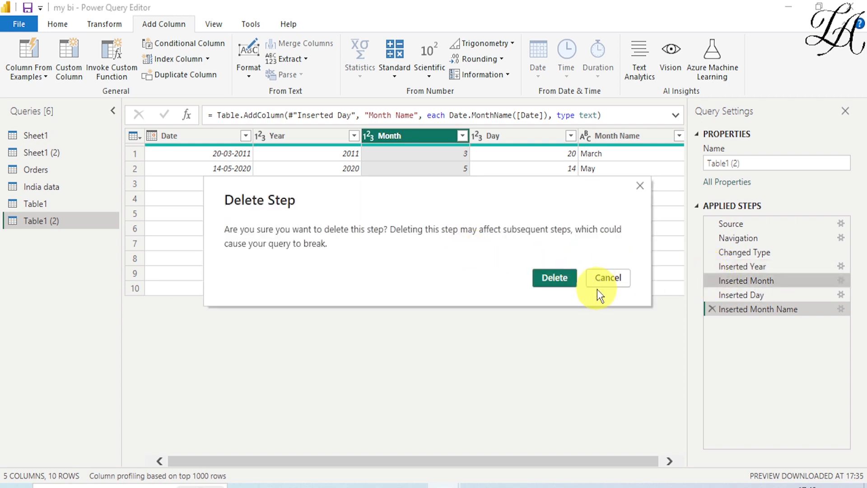
{"action": "left_click", "coordinate": [554, 282]}
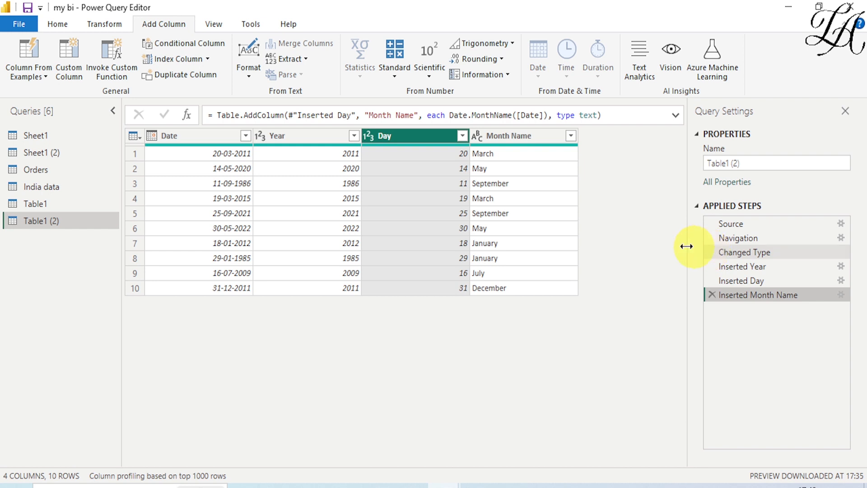
- Add a new column containing the name of the day for each value in the Date column
{"action": "left_click", "coordinate": [199, 138]}
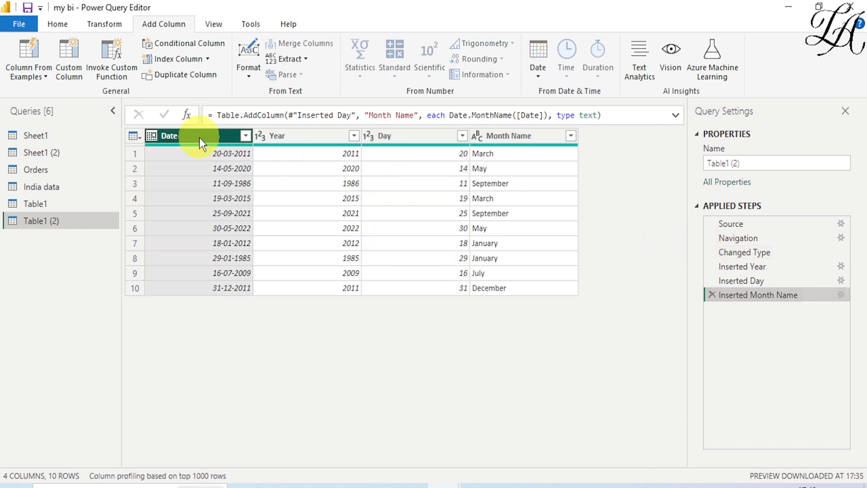
{"action": "left_click", "coordinate": [548, 81]}
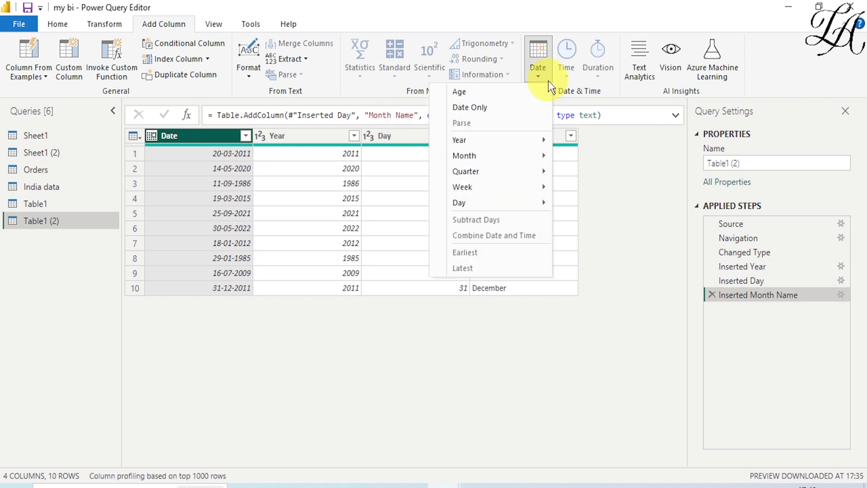
{"action": "mouse_move", "coordinate": [531, 205]}
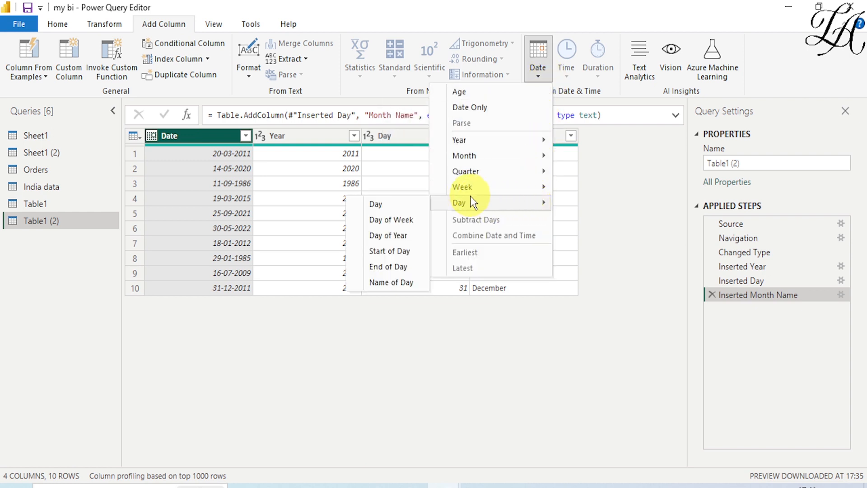
{"action": "left_click", "coordinate": [387, 281]}
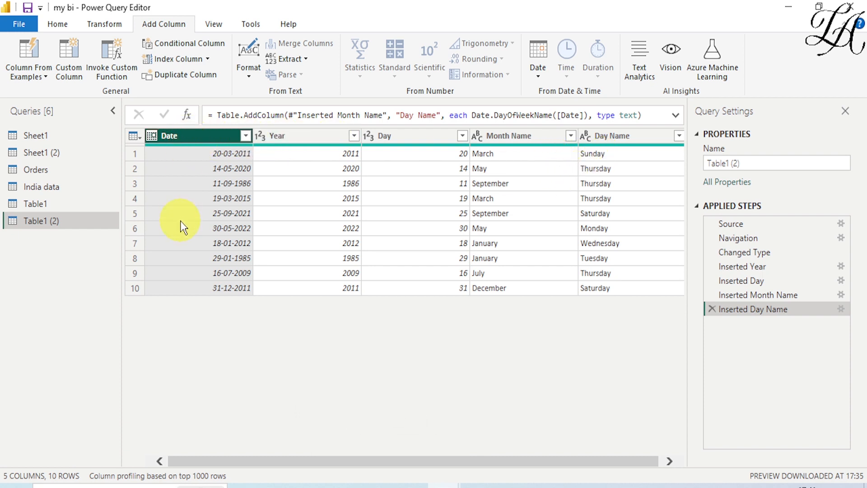
- Add an Age column calculated from the Date column and compare it with the original dates
{"action": "left_click", "coordinate": [535, 77]}
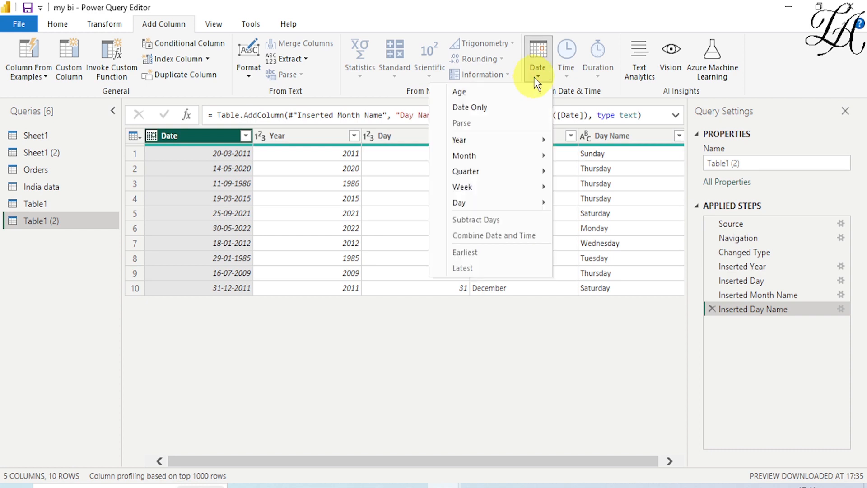
{"action": "left_click", "coordinate": [479, 90]}
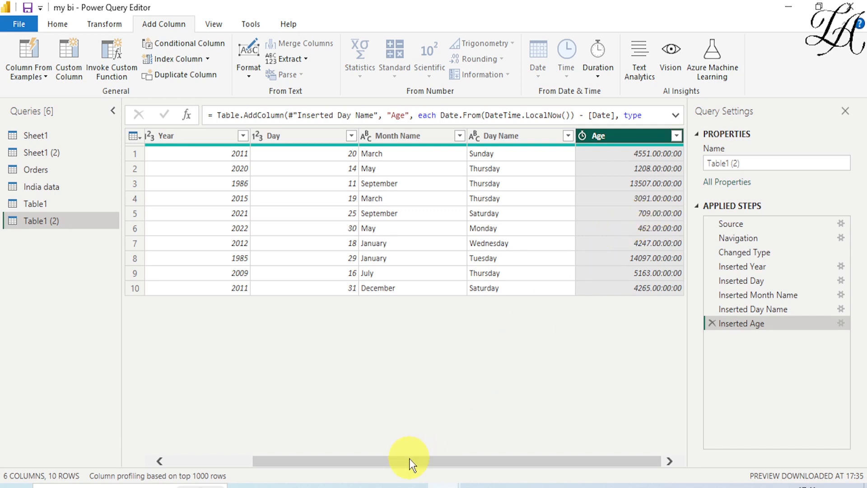
{"action": "left_click_drag", "start_coordinate": [409, 458], "coordinate": [321, 458]}
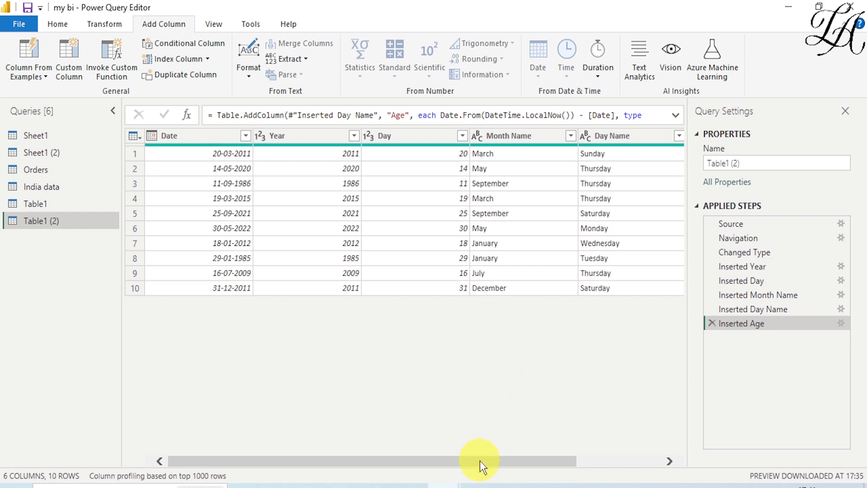
{"action": "left_click_drag", "start_coordinate": [479, 459], "coordinate": [567, 462]}
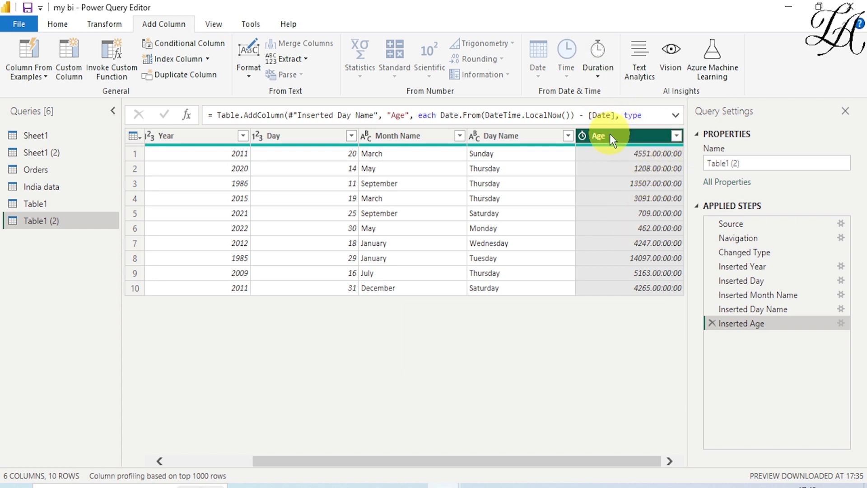
- Add a Total Years column from the Age durations and set its data type to Whole Number
{"action": "left_click", "coordinate": [599, 77]}
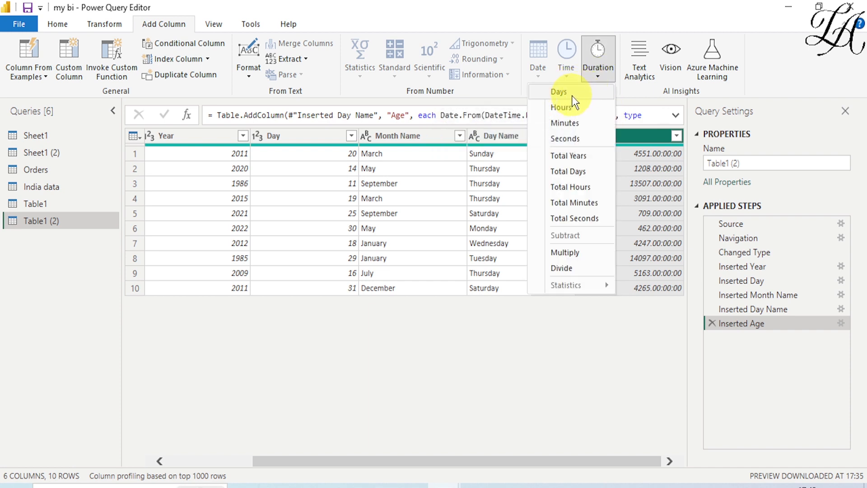
{"action": "left_click", "coordinate": [563, 156]}
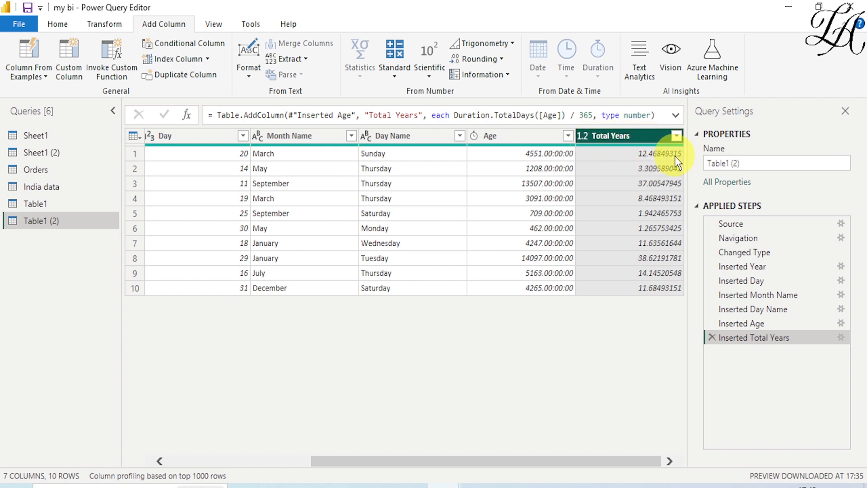
{"action": "left_click", "coordinate": [583, 136]}
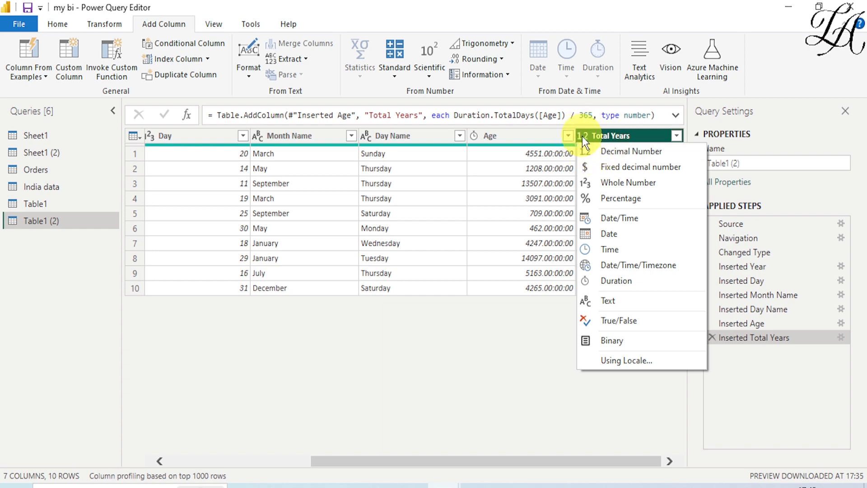
{"action": "left_click", "coordinate": [622, 183]}
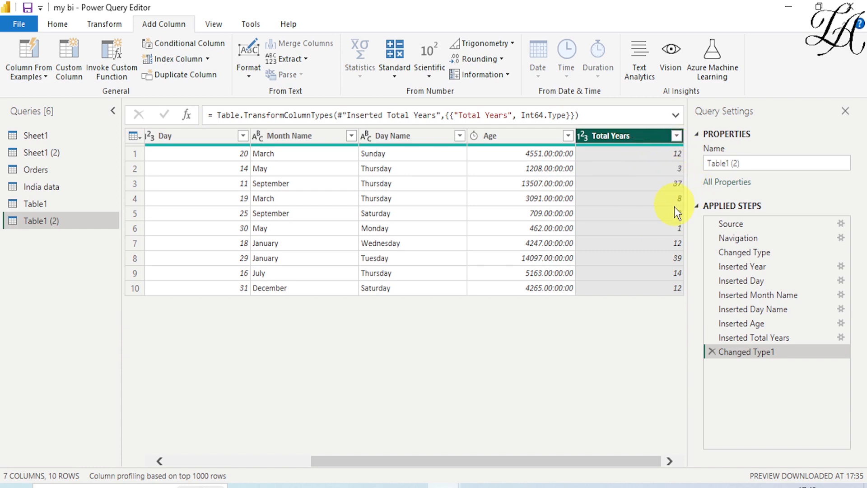
- Add a Quarter of Year column calculated from the Date column and compare it with the other date columns
{"action": "left_click_drag", "start_coordinate": [398, 461], "coordinate": [264, 457]}
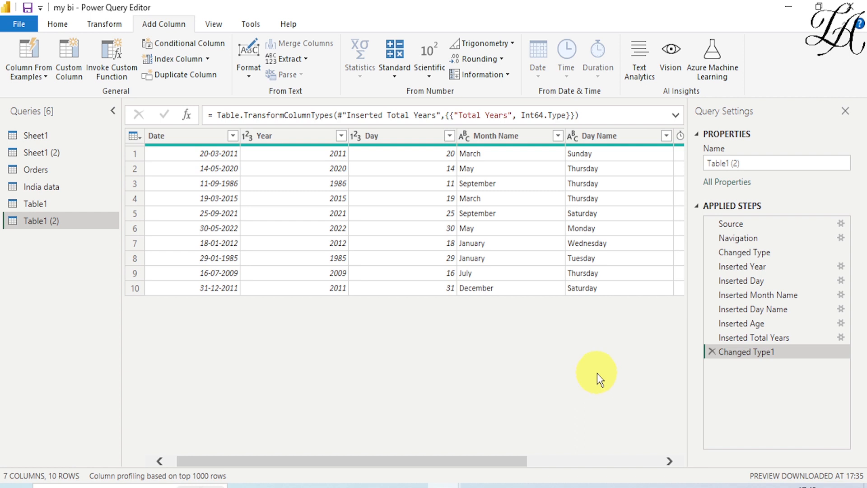
{"action": "left_click_drag", "start_coordinate": [451, 458], "coordinate": [628, 461]}
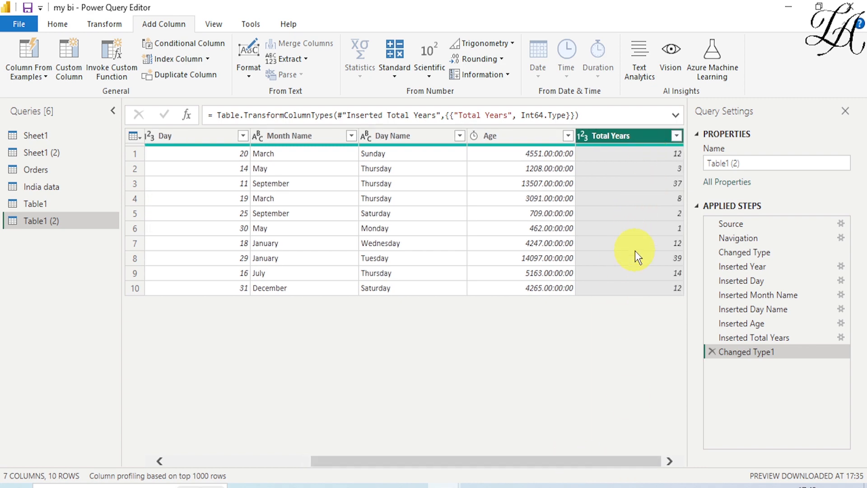
{"action": "left_click_drag", "start_coordinate": [461, 461], "coordinate": [244, 423]}
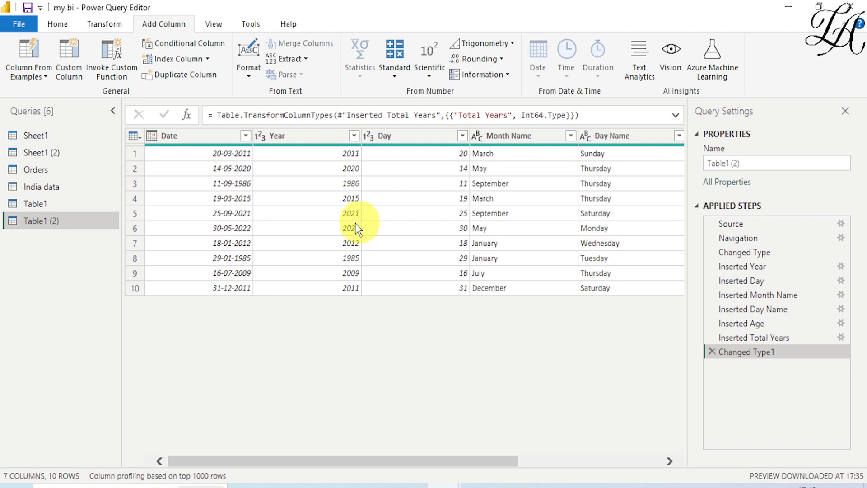
{"action": "left_click", "coordinate": [201, 183]}
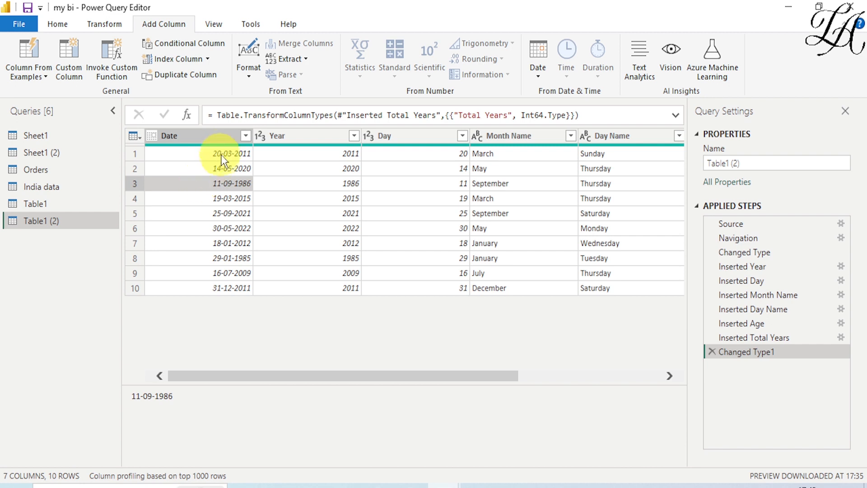
{"action": "left_click", "coordinate": [224, 138]}
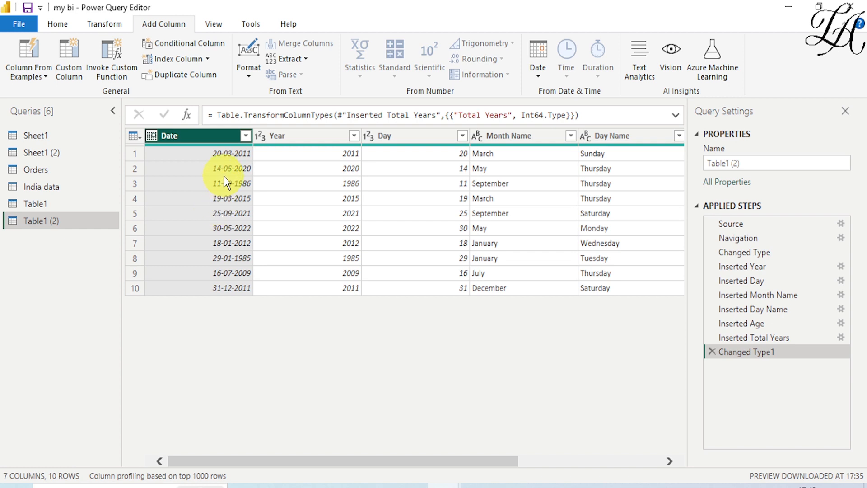
{"action": "left_click", "coordinate": [542, 77]}
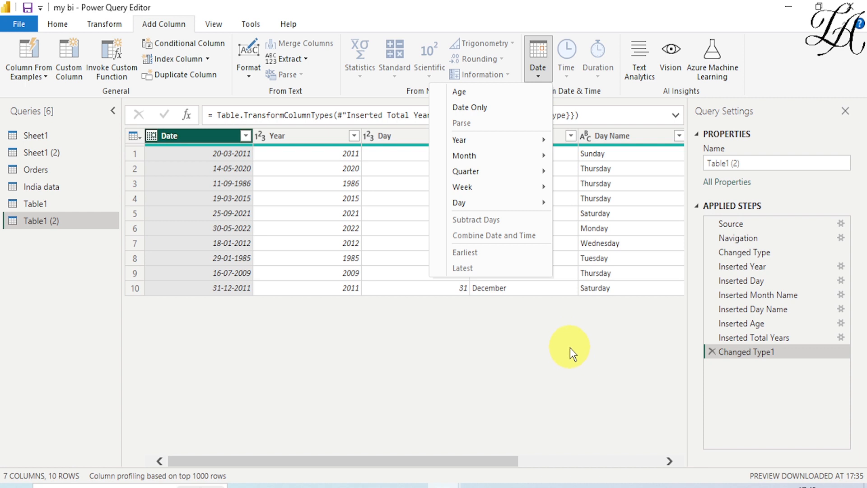
{"action": "mouse_move", "coordinate": [490, 173]}
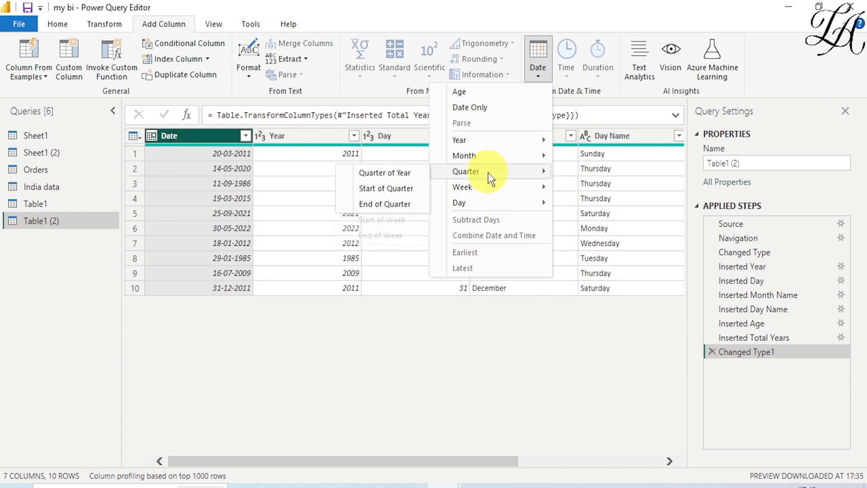
{"action": "left_click", "coordinate": [399, 175]}
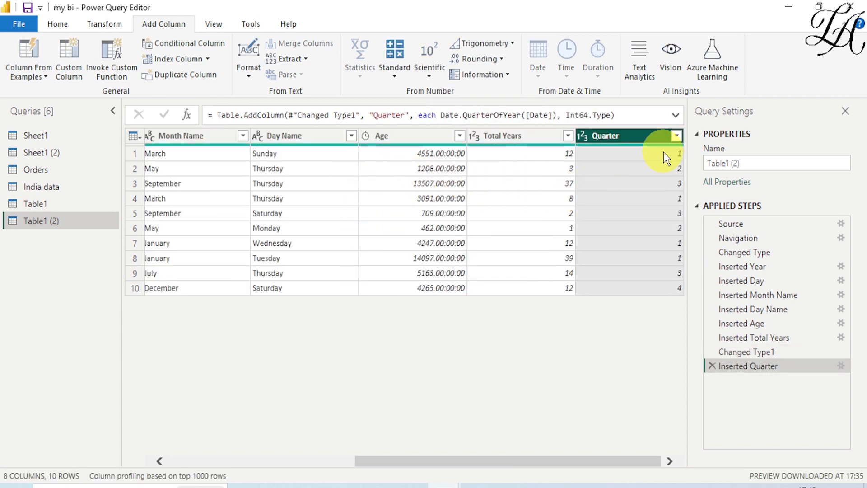
{"action": "left_click_drag", "start_coordinate": [460, 464], "coordinate": [384, 461]}
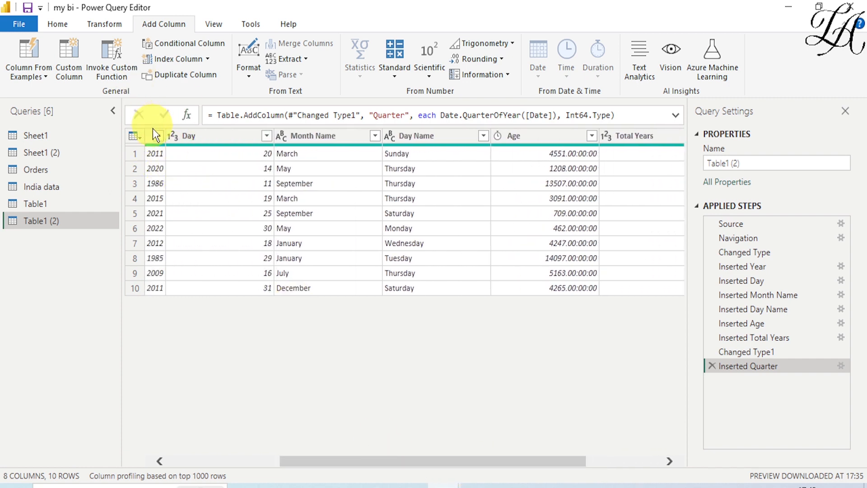
{"action": "left_click_drag", "start_coordinate": [545, 460], "coordinate": [620, 460]}
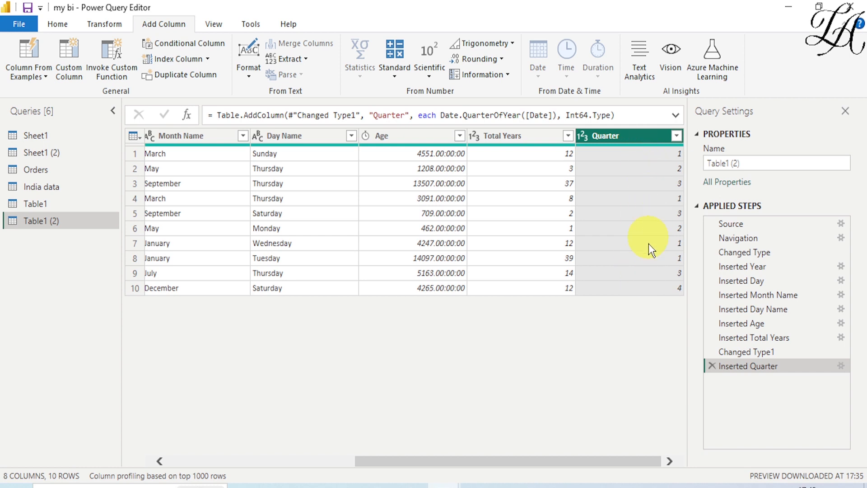